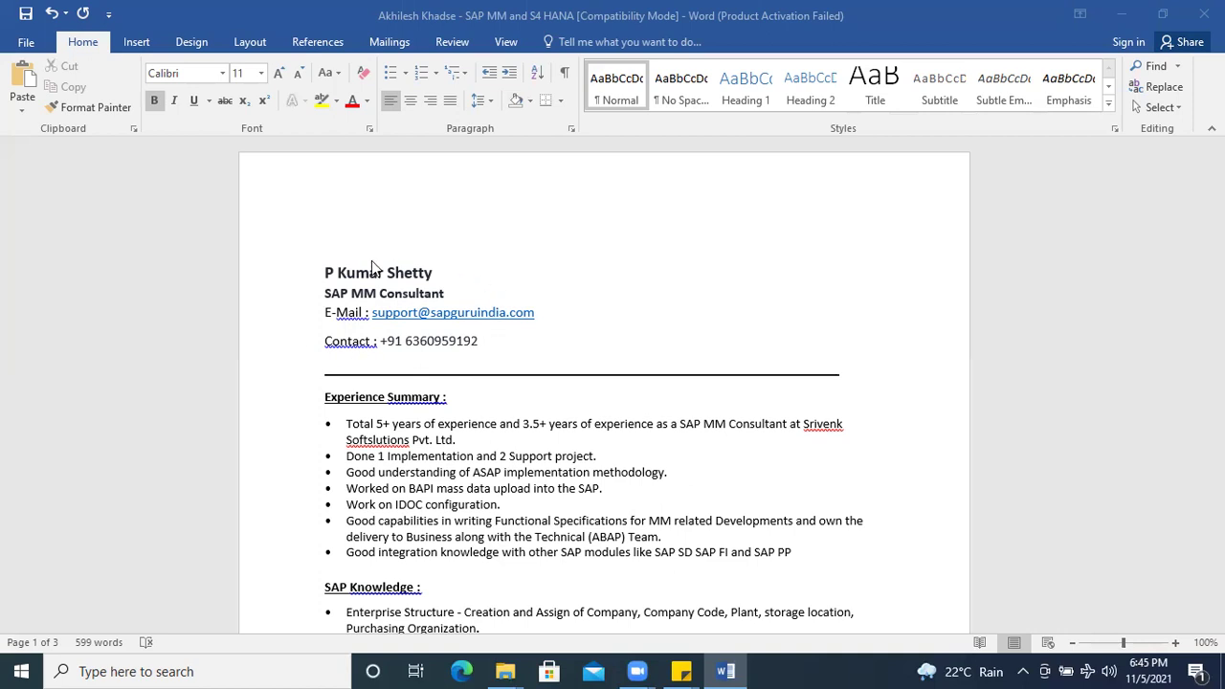
Accept the spelling corrections for the E-Mail and Contact: header labels.
right_click(356, 318)
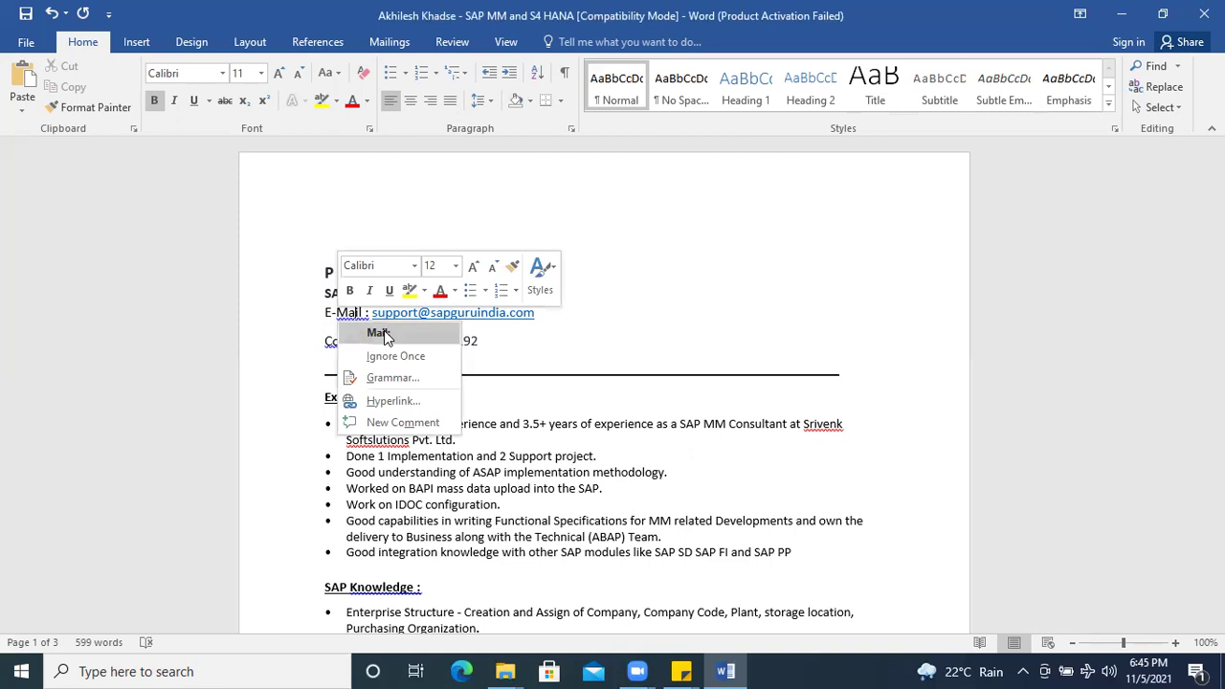
click(380, 332)
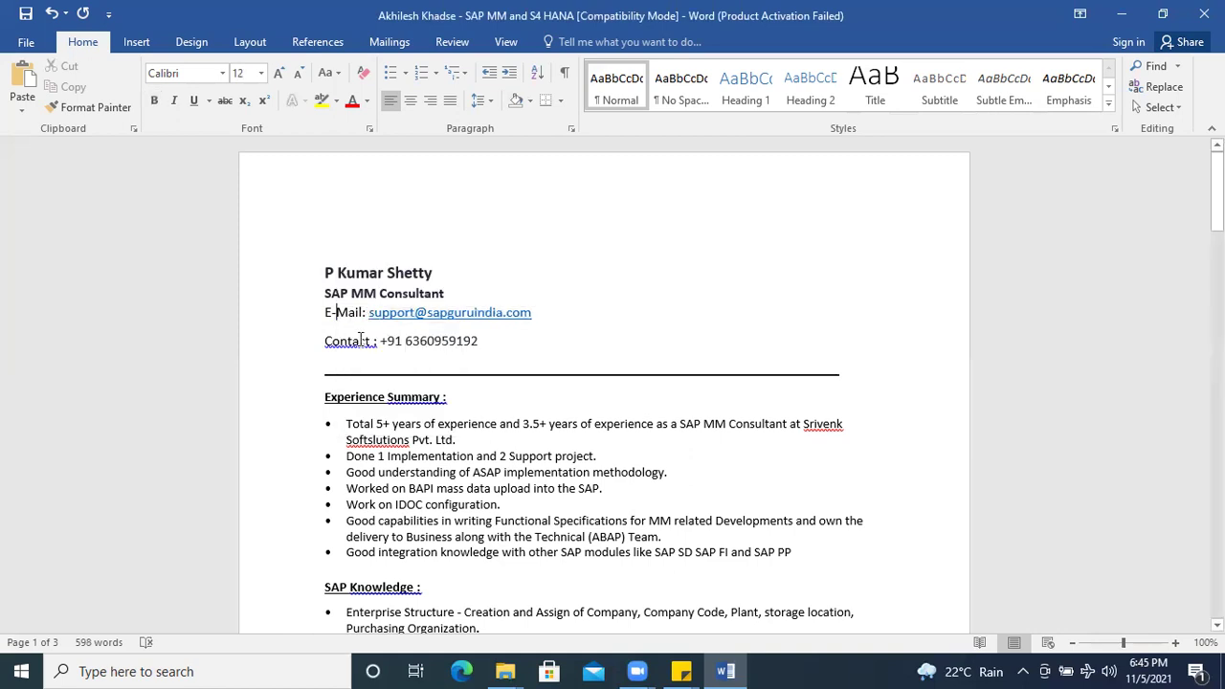
right_click(360, 337)
click(356, 358)
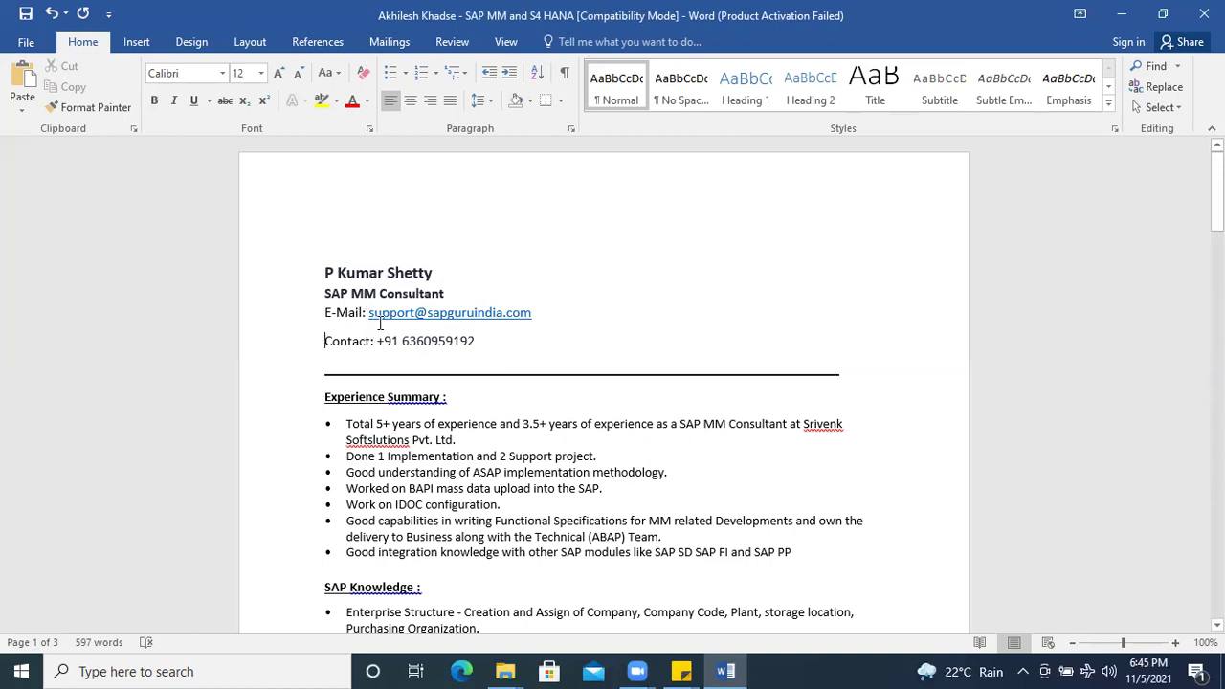
Remove the underline from the e-mail address in the header.
drag(476, 339, 320, 271)
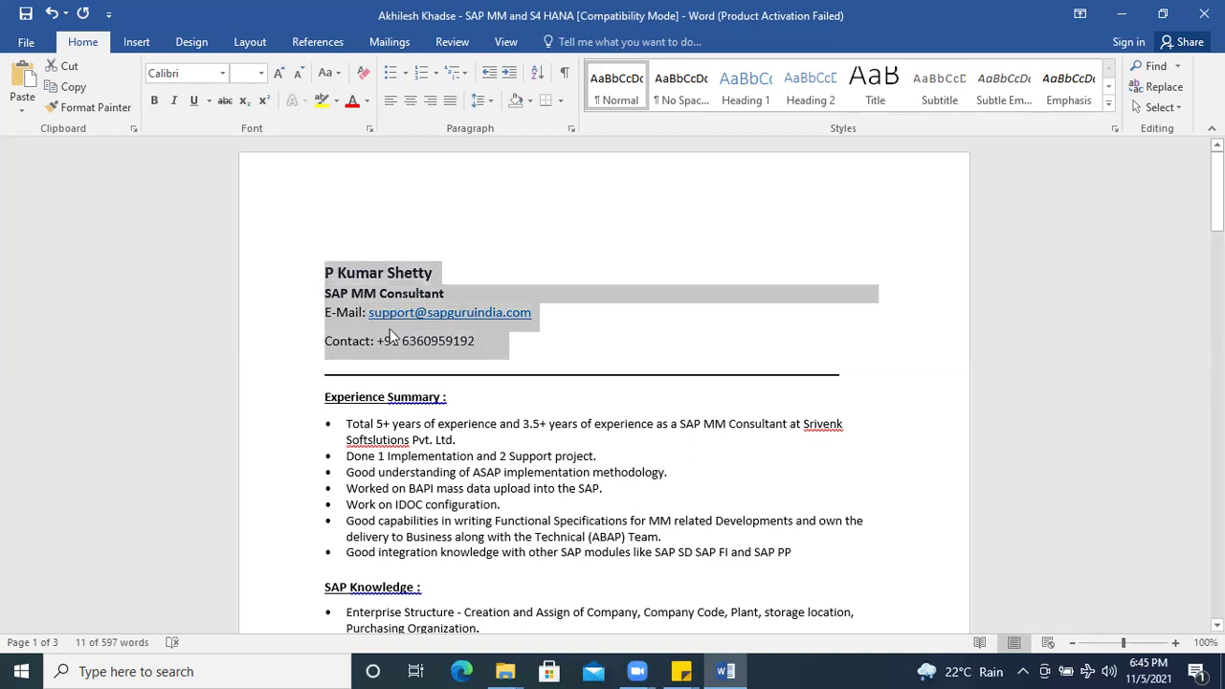
click(530, 340)
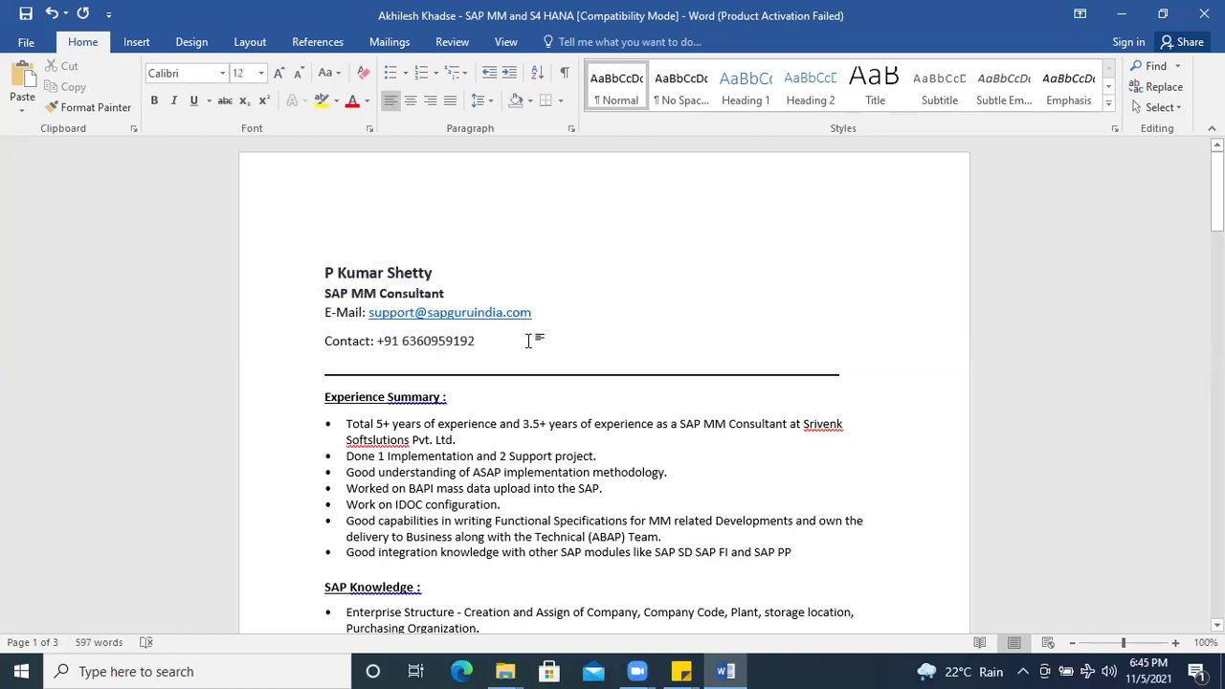
drag(533, 312, 369, 313)
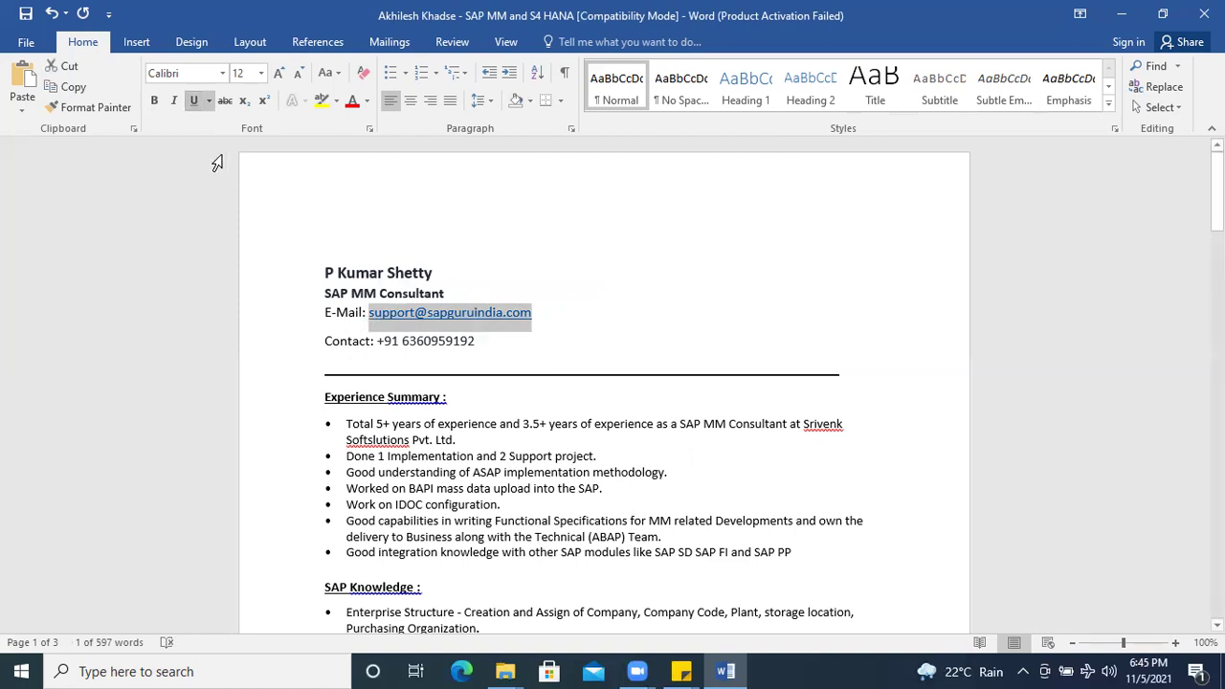
click(193, 101)
key(Right)
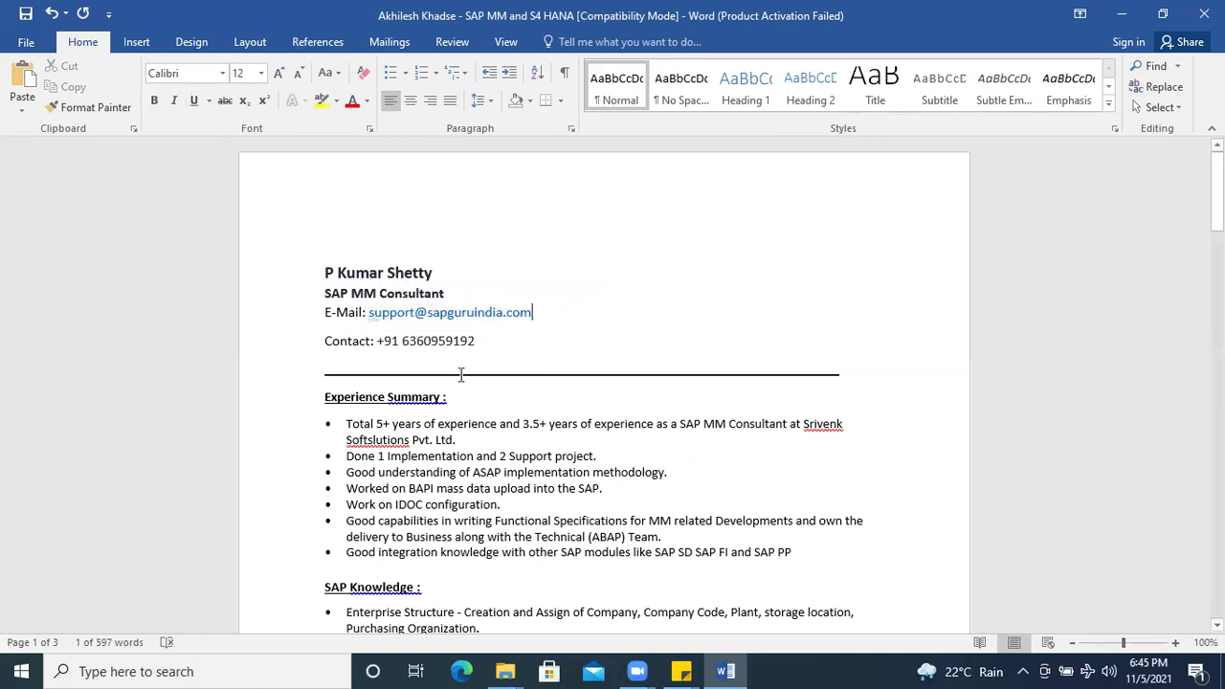
Correct the heading to 'Experience Summary:' and remove its underline.
scroll(461, 374, down, 1)
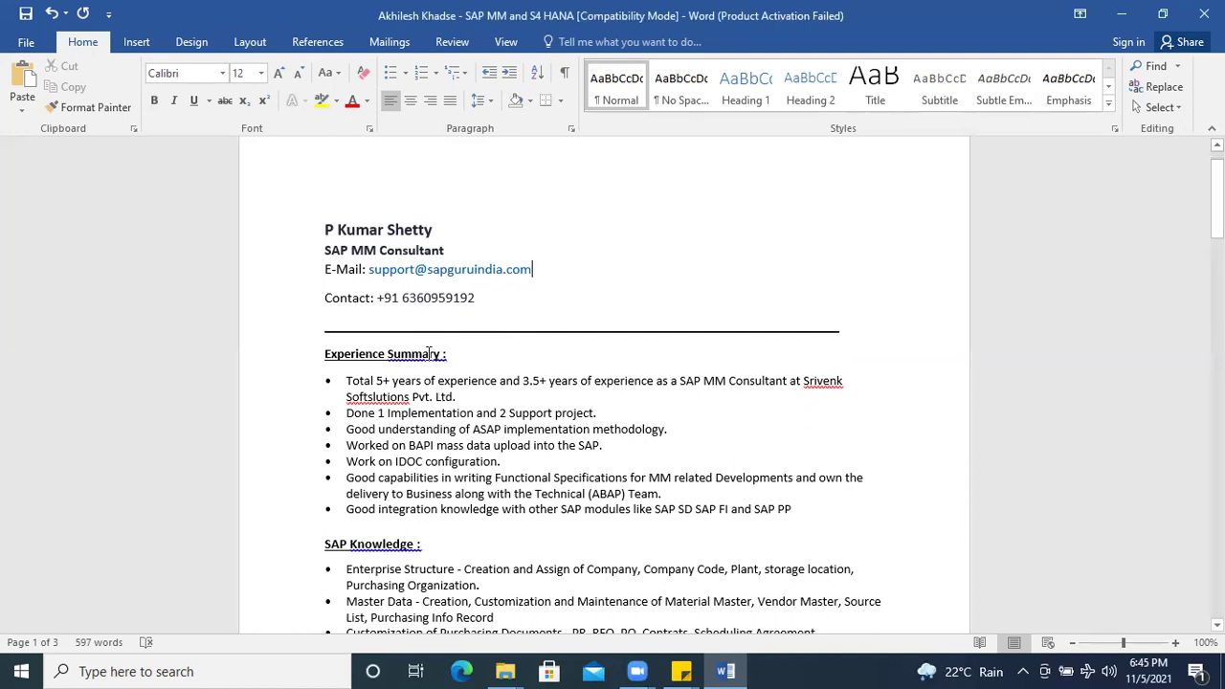
right_click(429, 353)
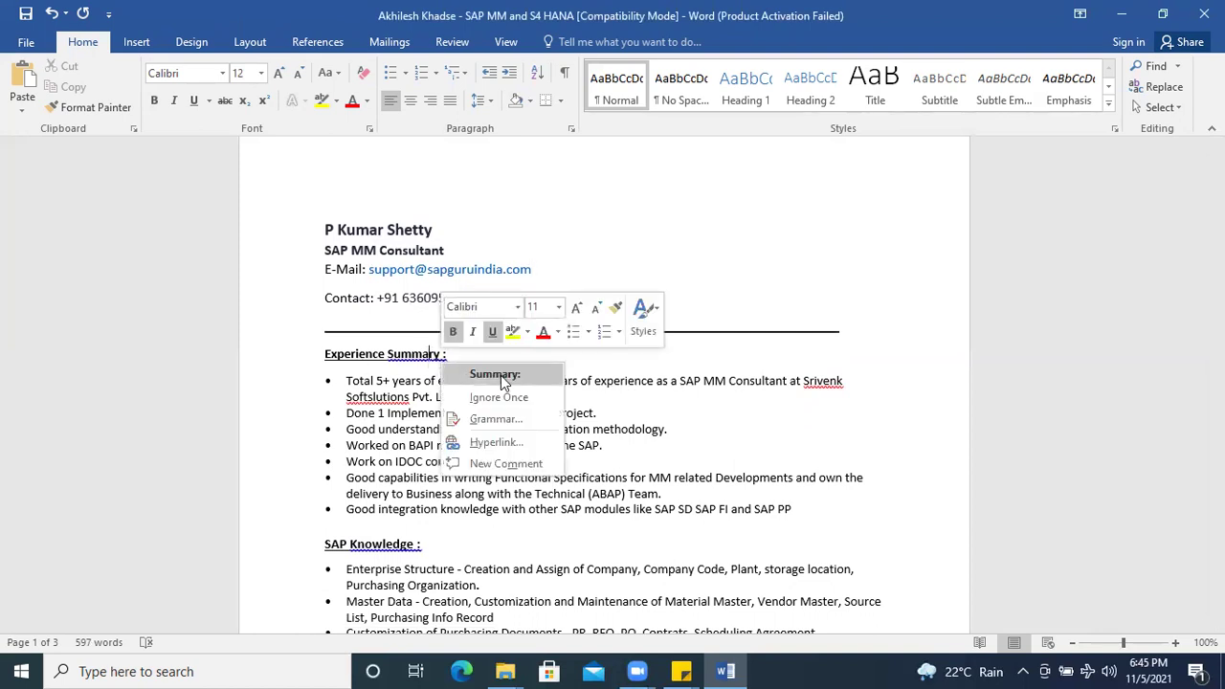
click(495, 375)
drag(448, 354, 319, 352)
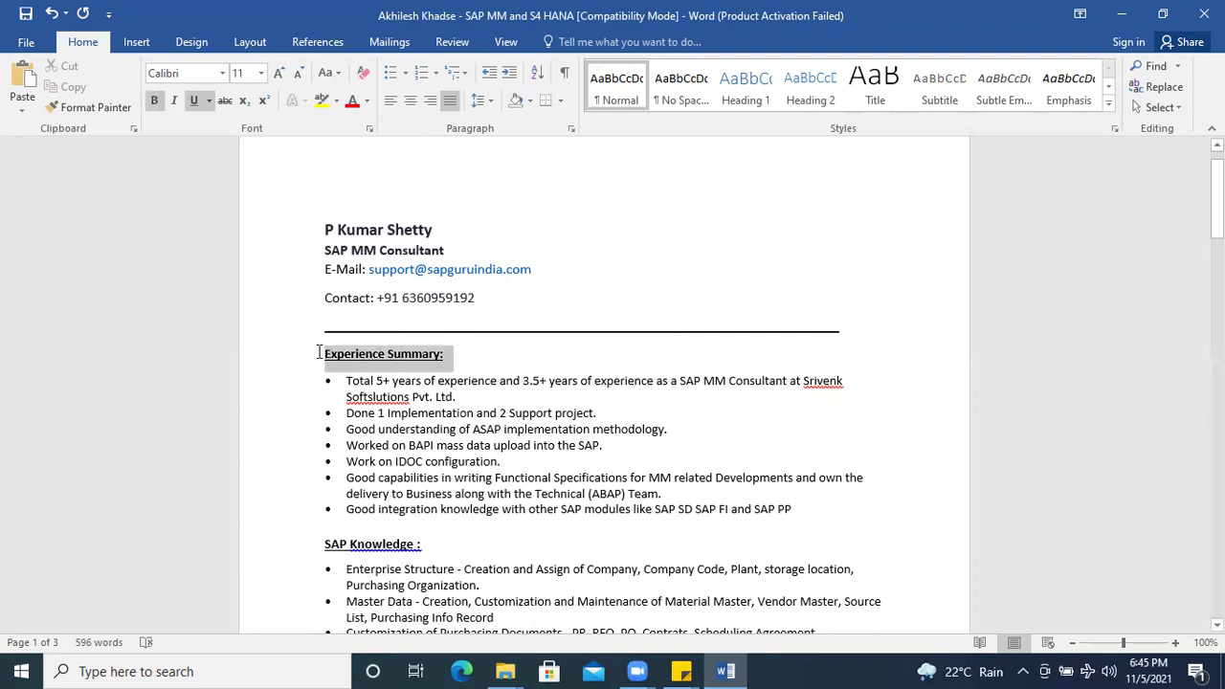
click(194, 100)
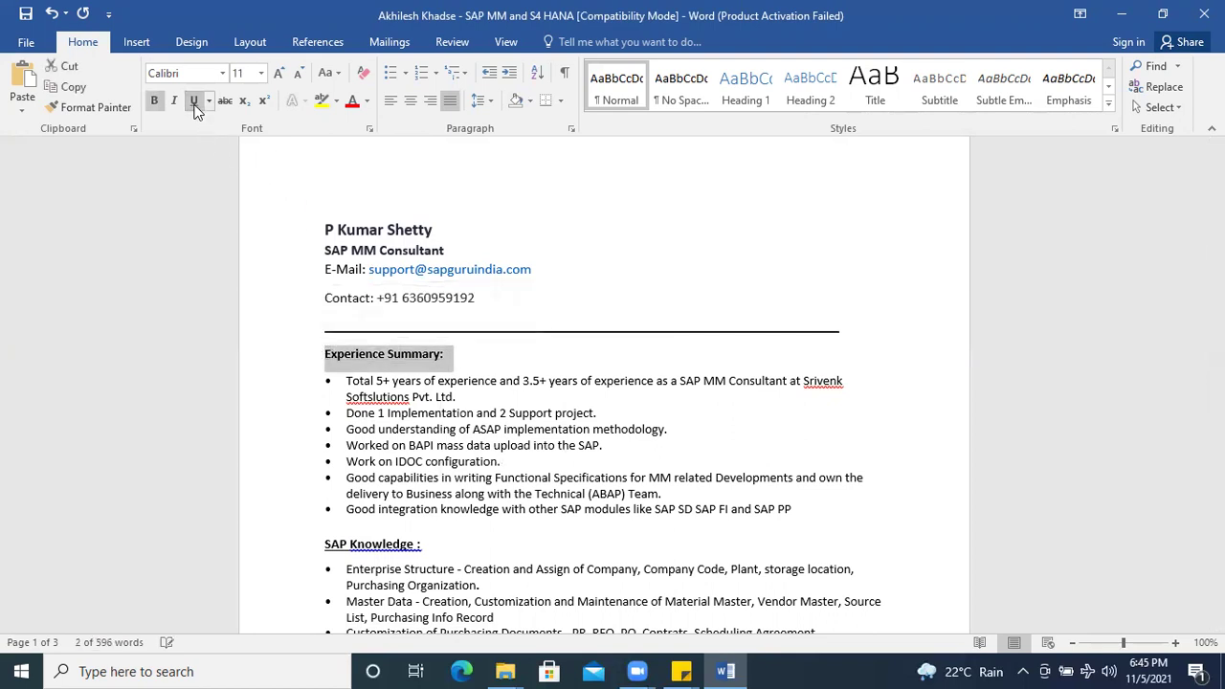
click(467, 355)
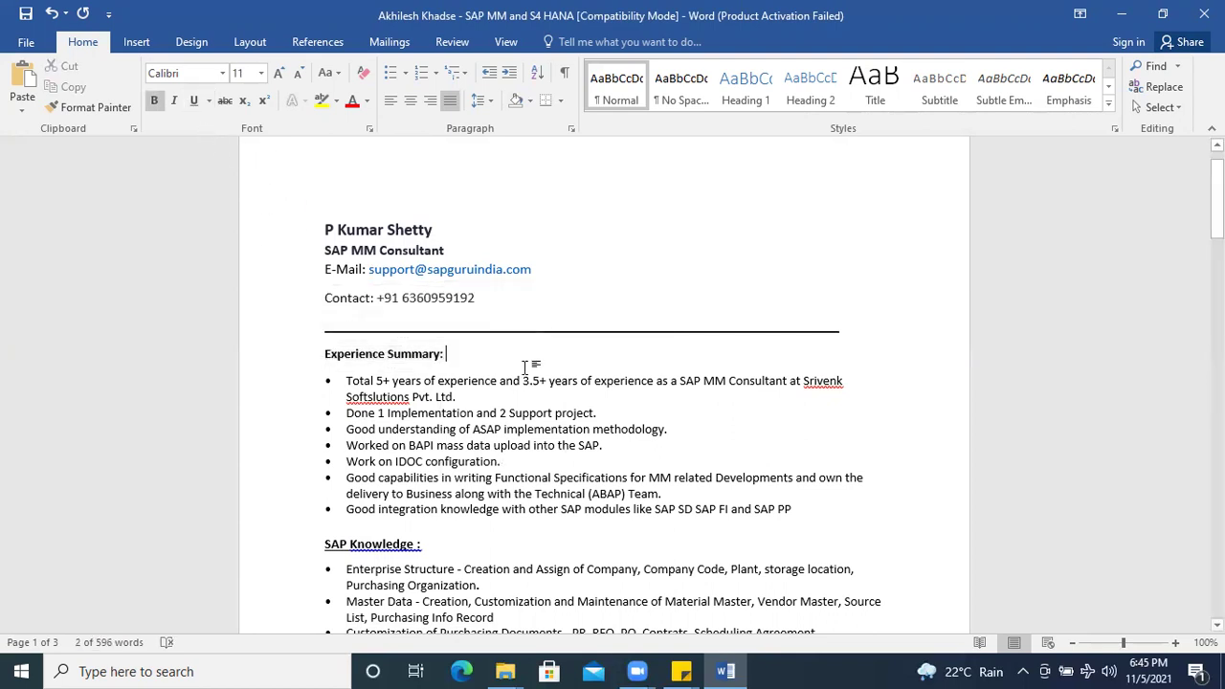
Ignore the spelling flags on the company names Srivenk and Softslutions.
right_click(830, 391)
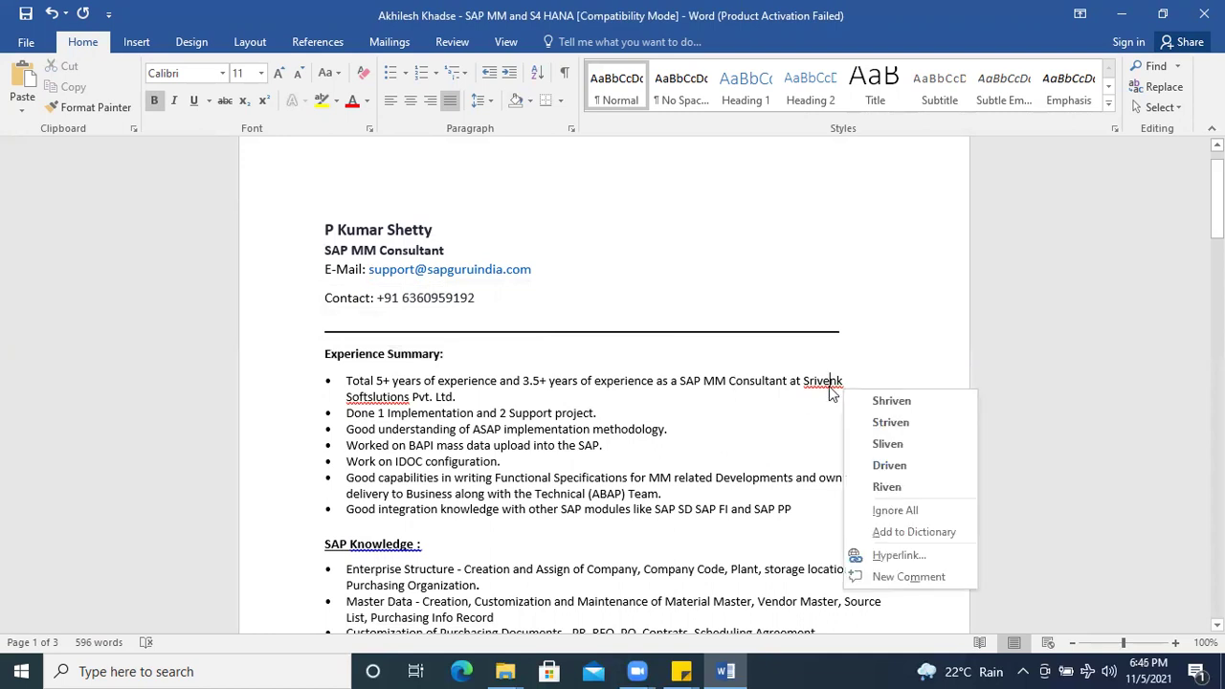
click(883, 509)
right_click(389, 398)
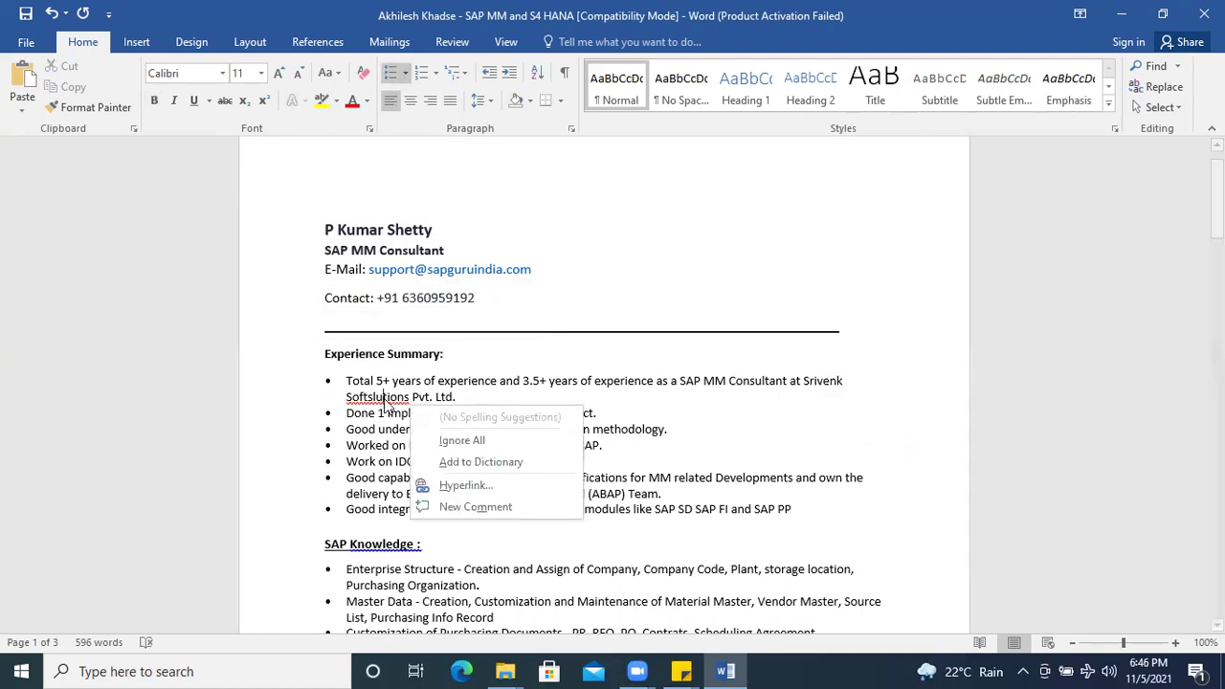
click(472, 441)
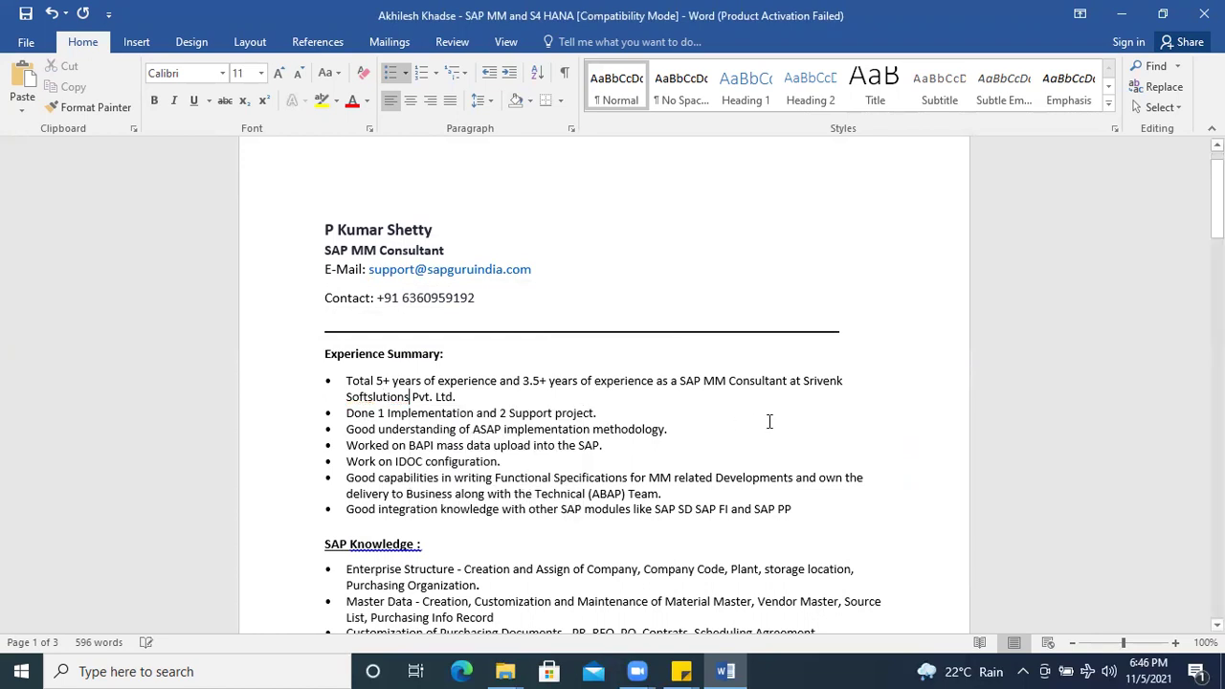
click(511, 396)
Reword the third bullet to 'Handled one end to end Implementation and 2 Support projects.'.
drag(386, 412, 345, 413)
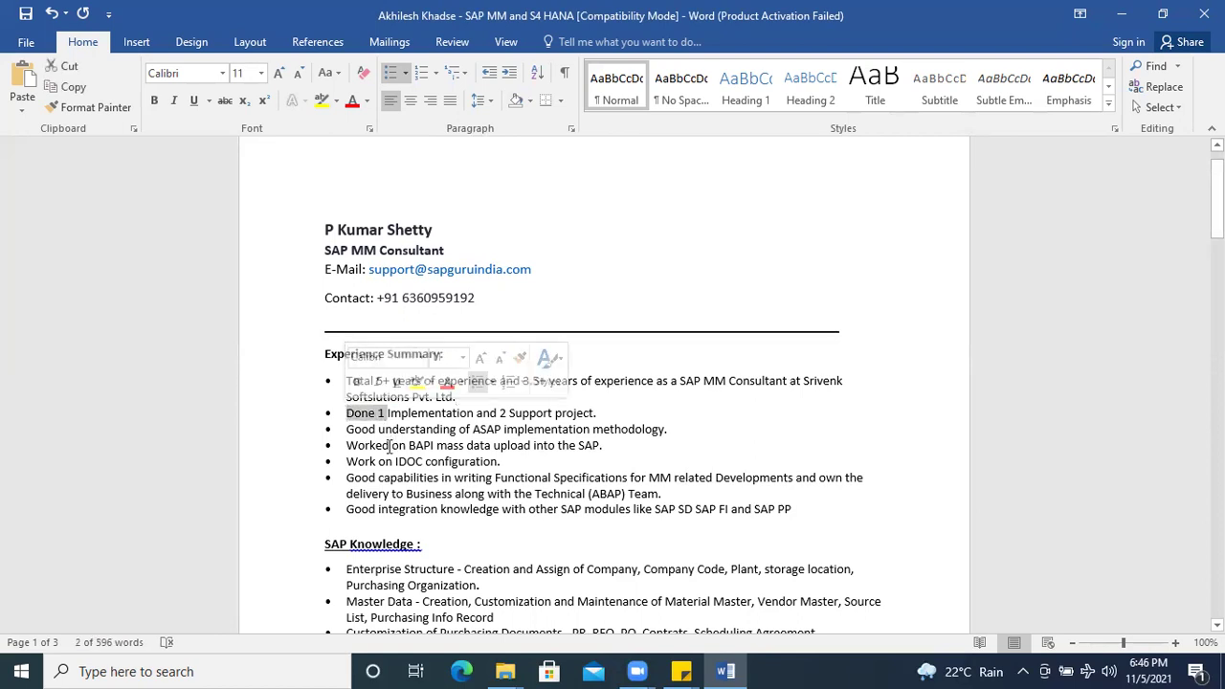
text(Handled )
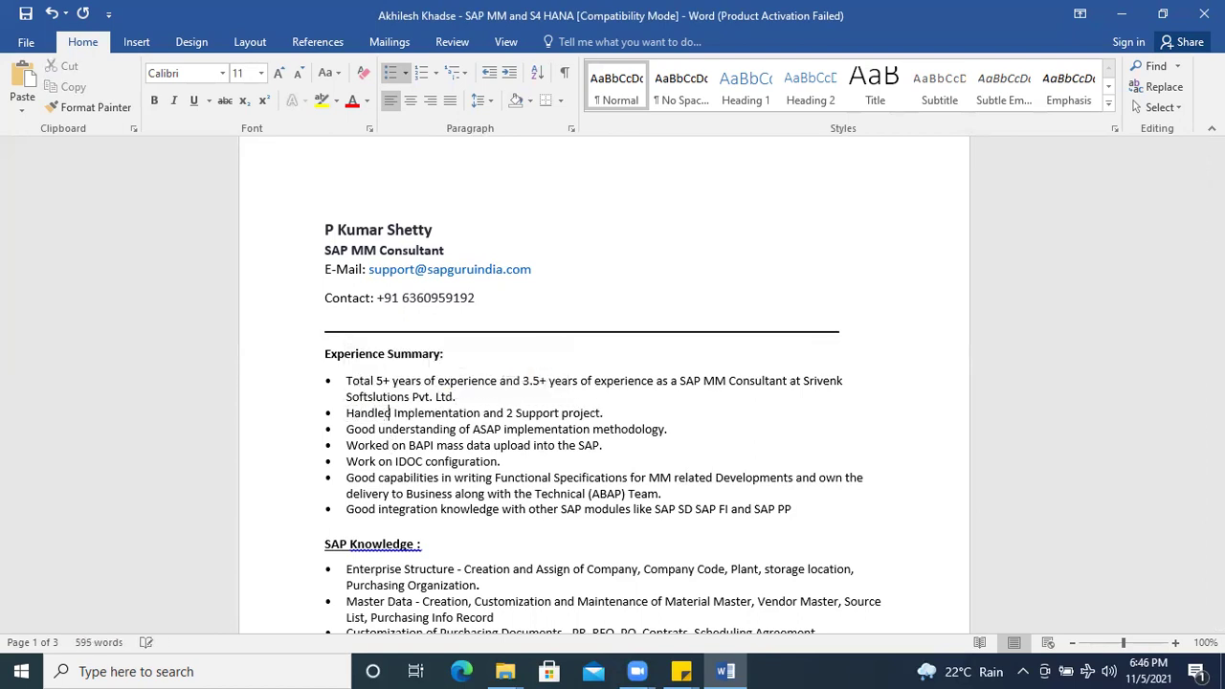
text(one end )
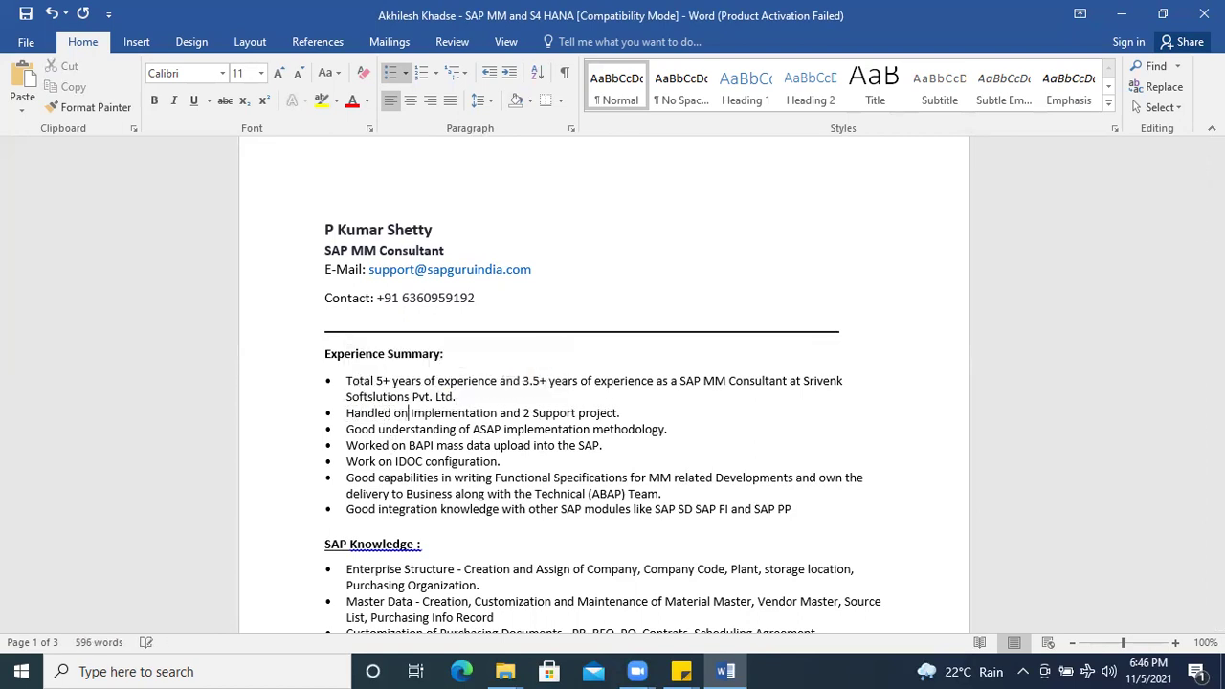
text(to end)
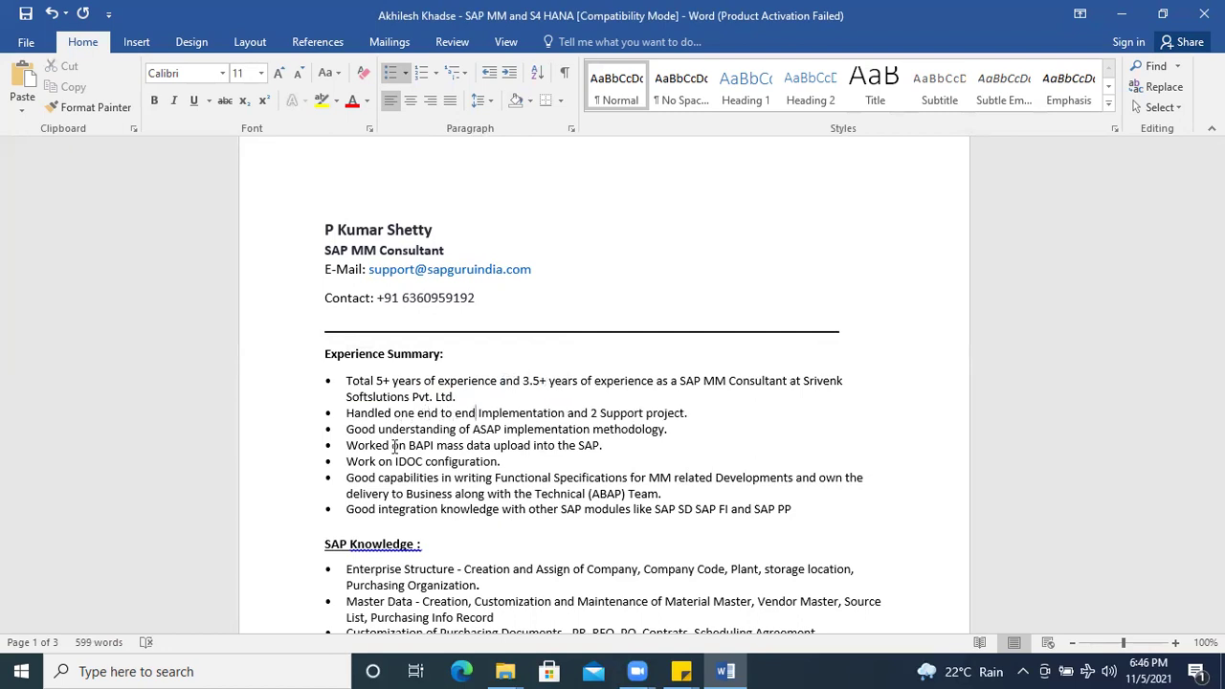
click(698, 412)
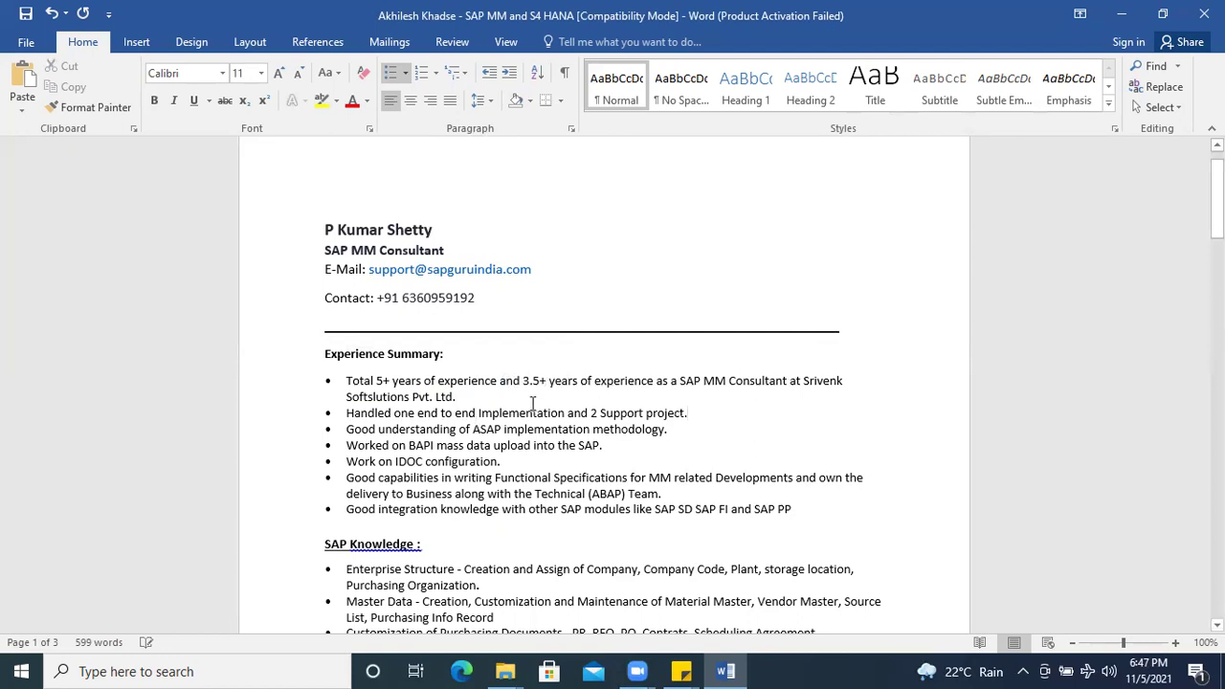
key(BackSpace)
text(s.)
Insert '& Activate' after ASAP on the implementation methodology bullet.
click(505, 431)
text(& Actr)
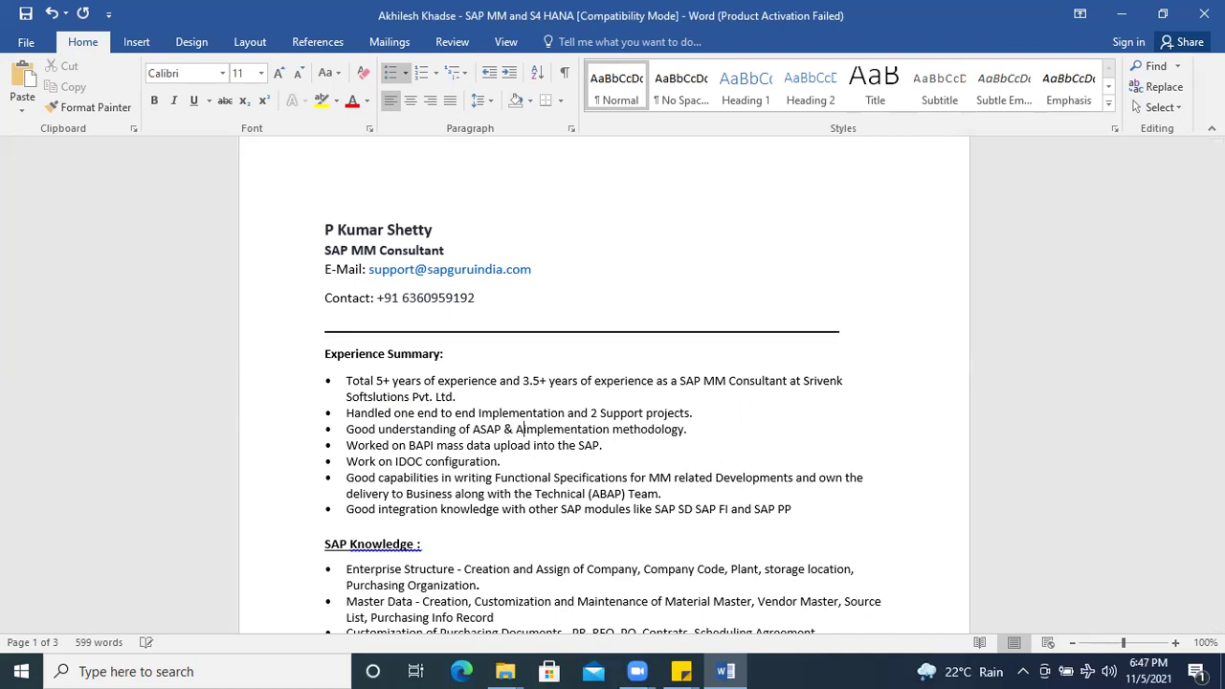
key(BackSpace)
text(iva)
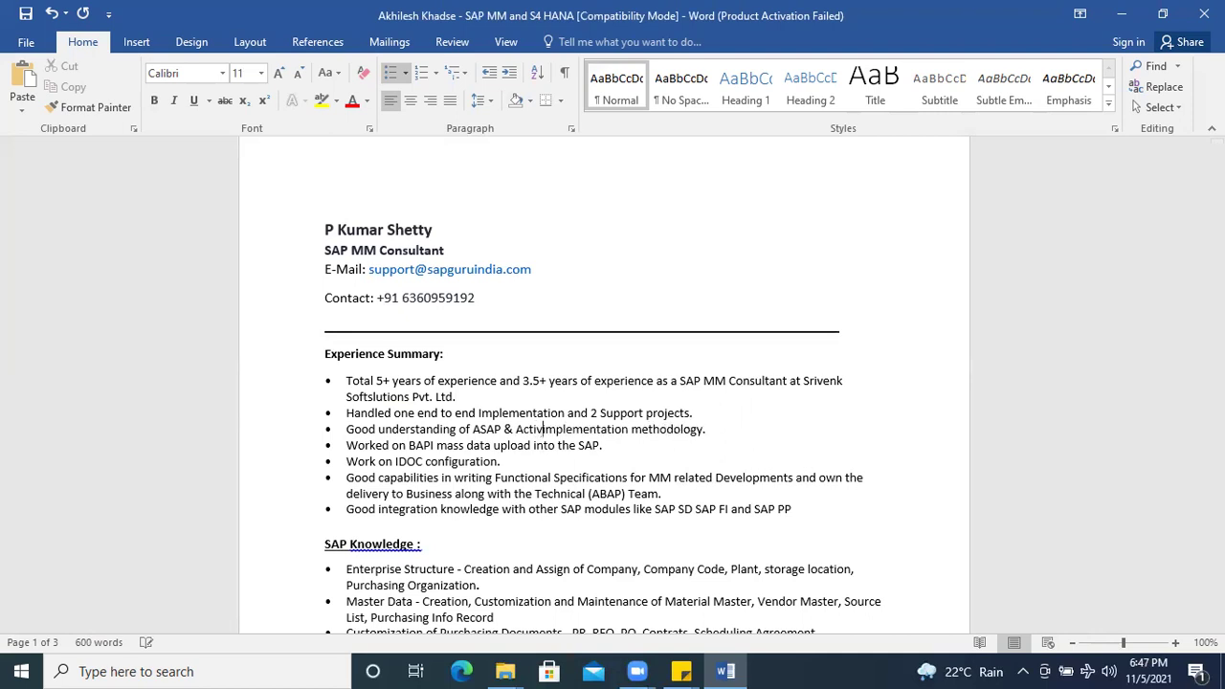
text(te)
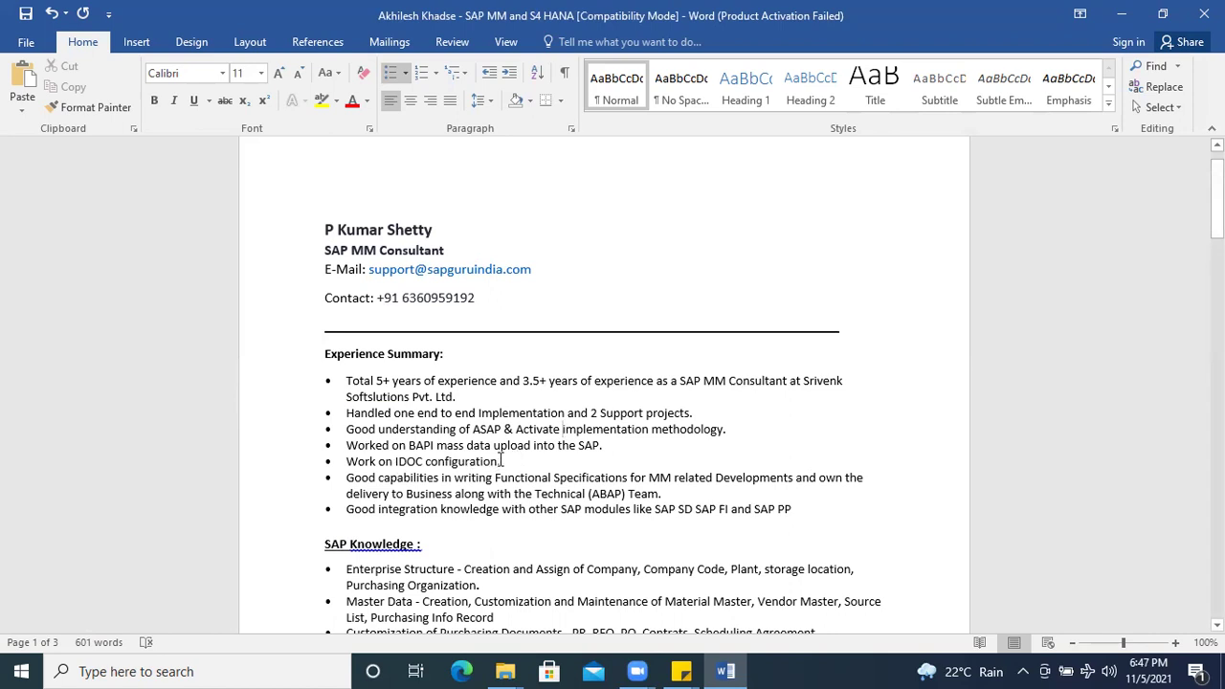
Move the BAPI mass data upload and IDOC configuration bullets to the end of Project III's roles.
drag(501, 462, 346, 446)
key(ctrl+c)
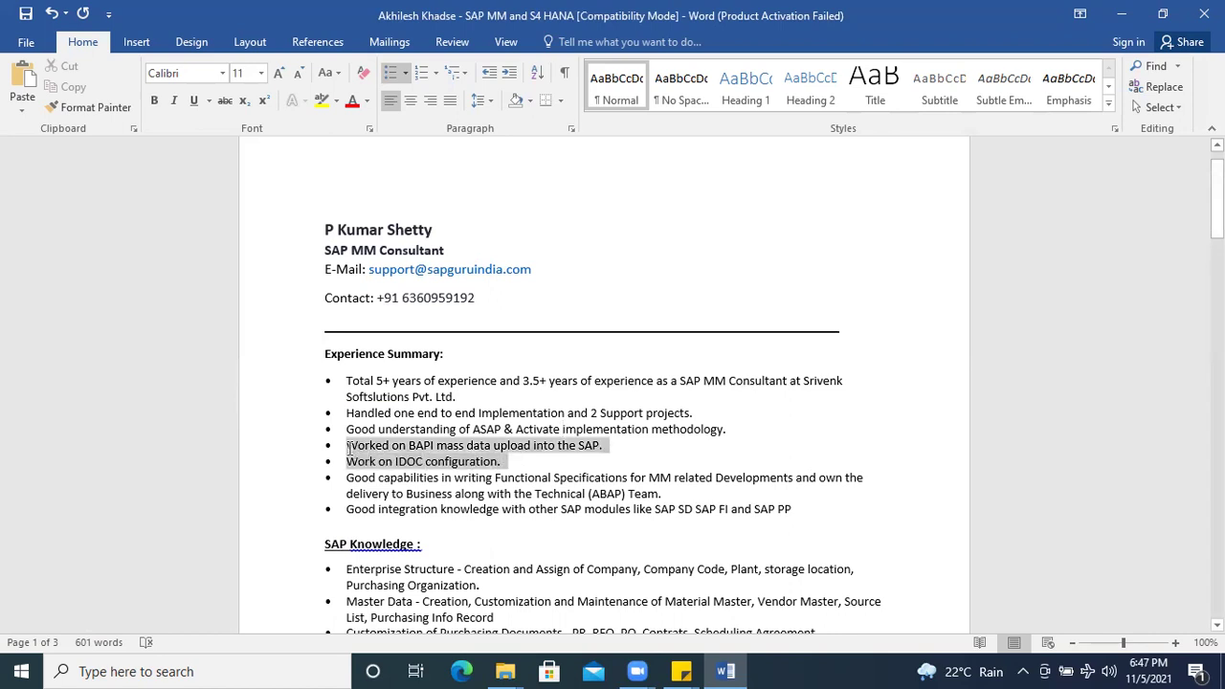
key(Delete)
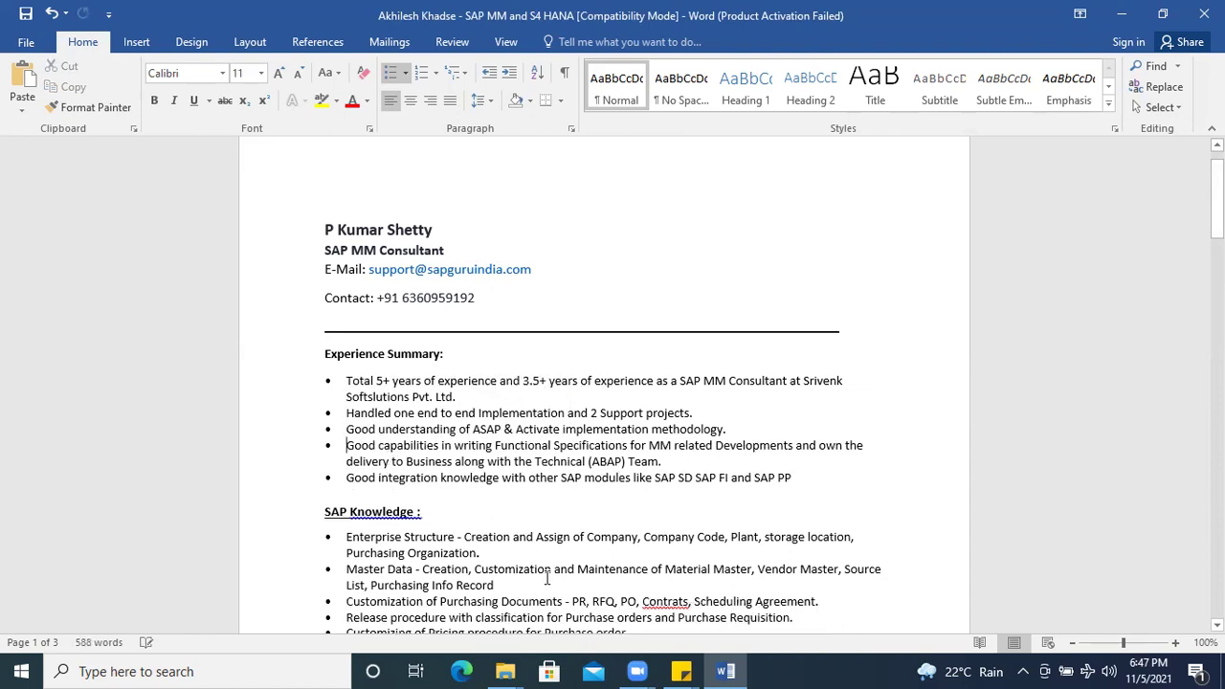
scroll(526, 592, down, 3)
scroll(526, 592, down, 2)
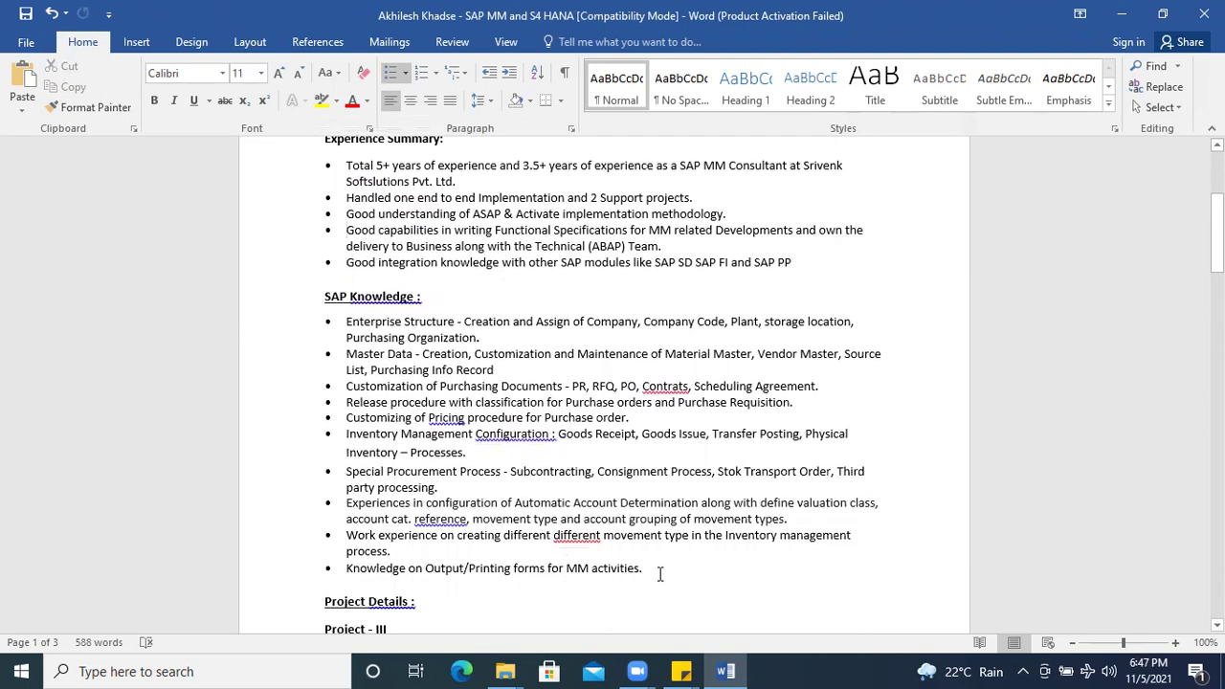
scroll(660, 572, down, 5)
scroll(659, 573, down, 10)
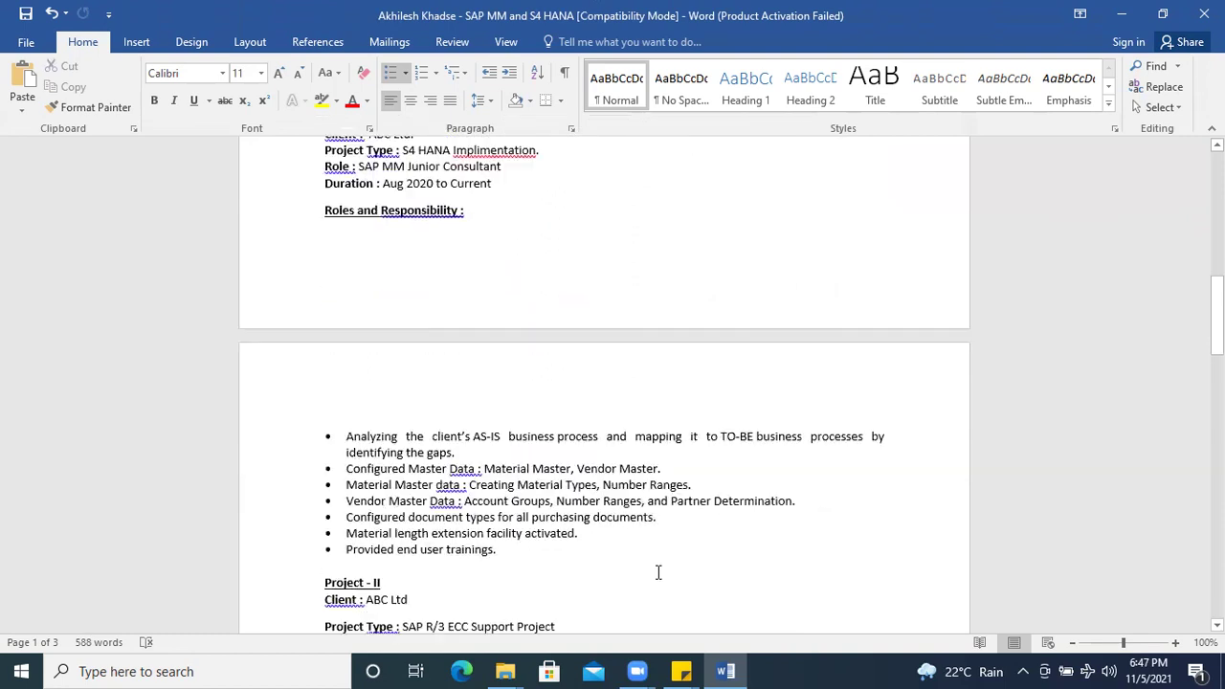
click(512, 466)
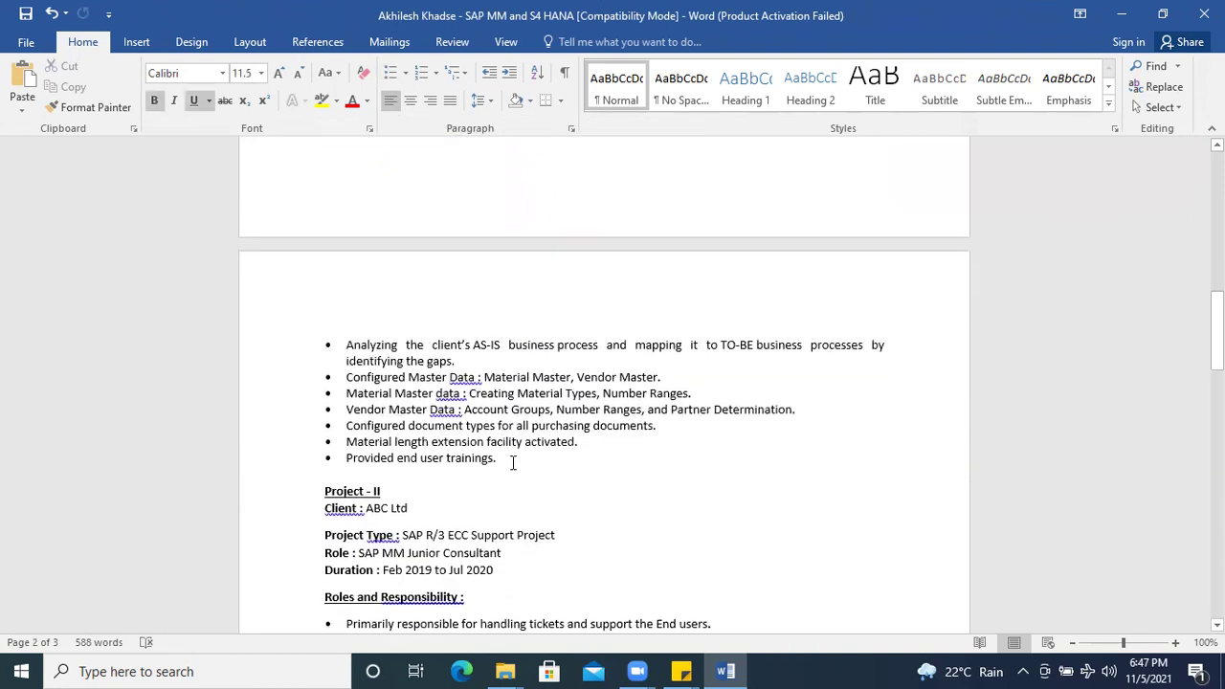
key(ctrl+v)
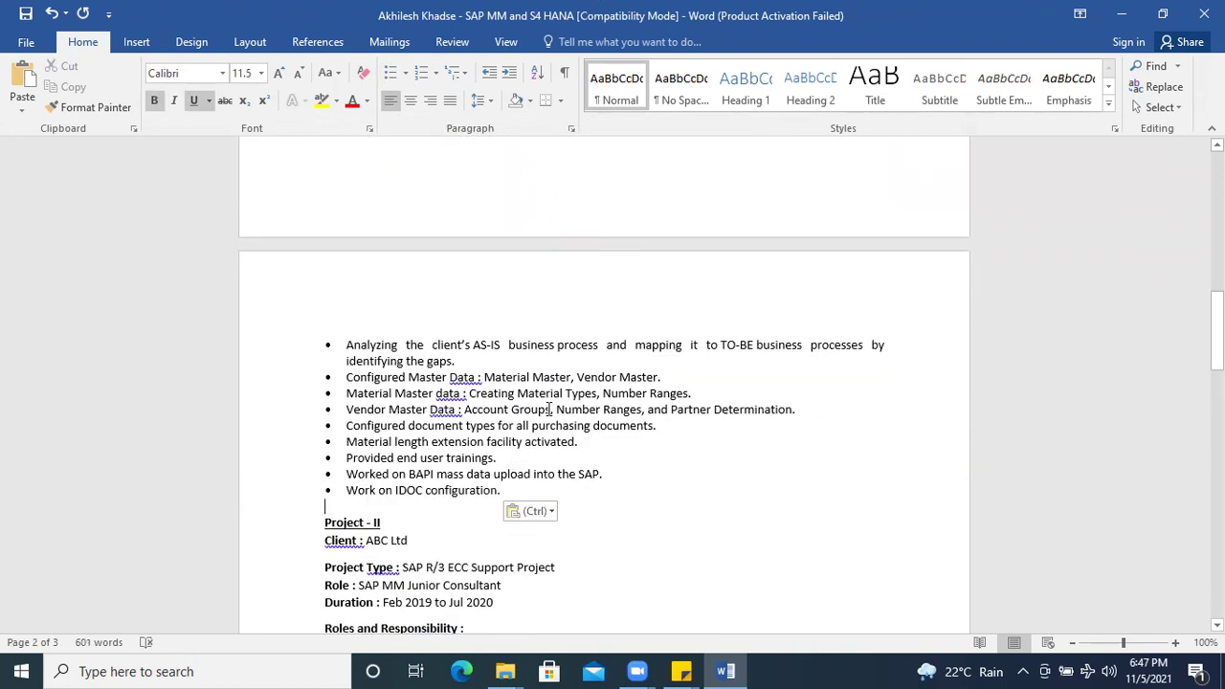
scroll(460, 426, up, 7)
scroll(462, 421, up, 10)
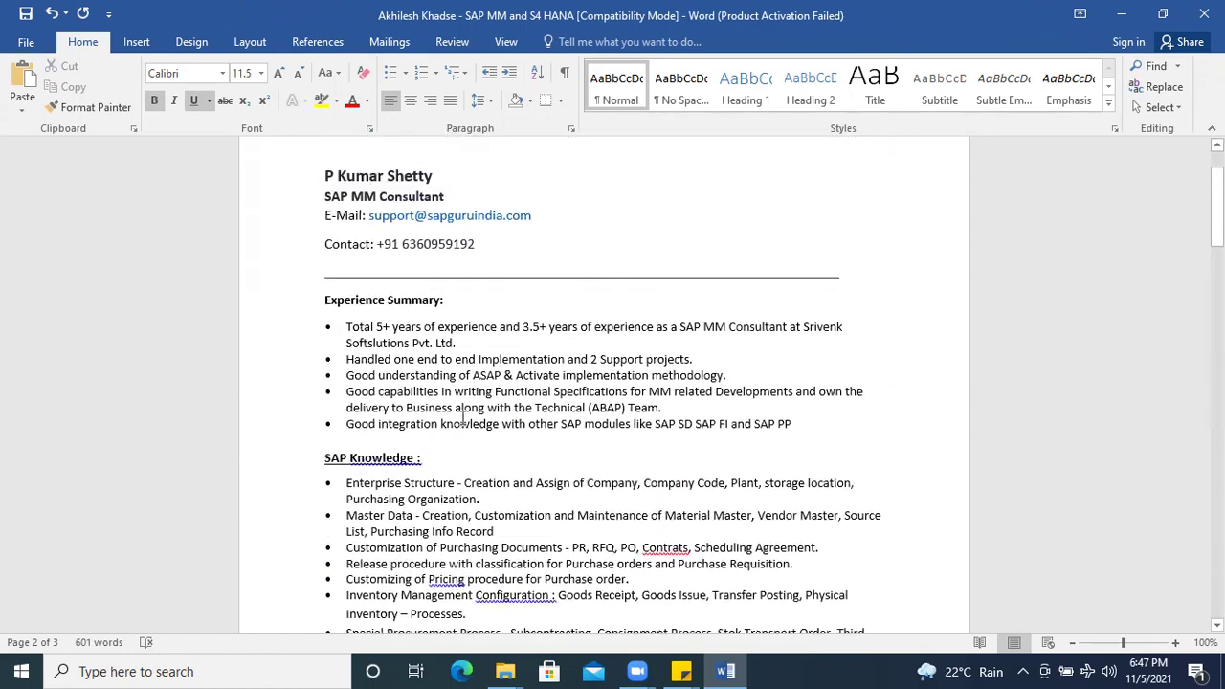